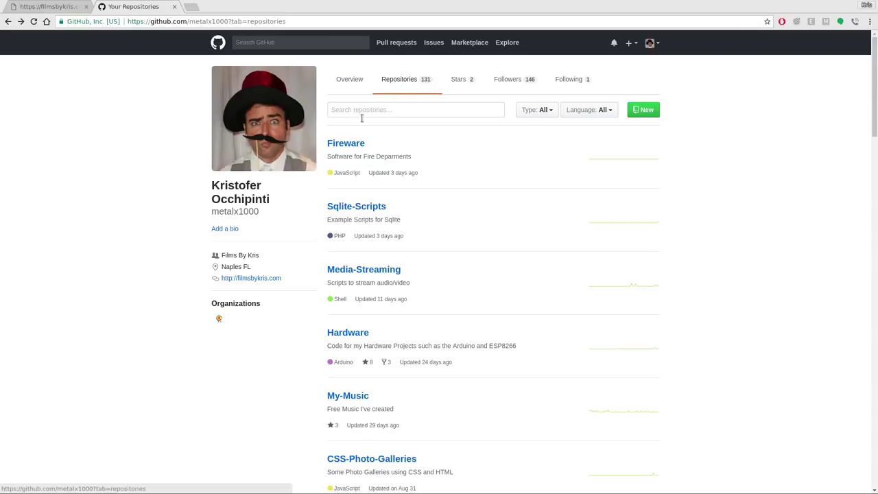
{"action": "left_click", "coordinate": [337, 147]}
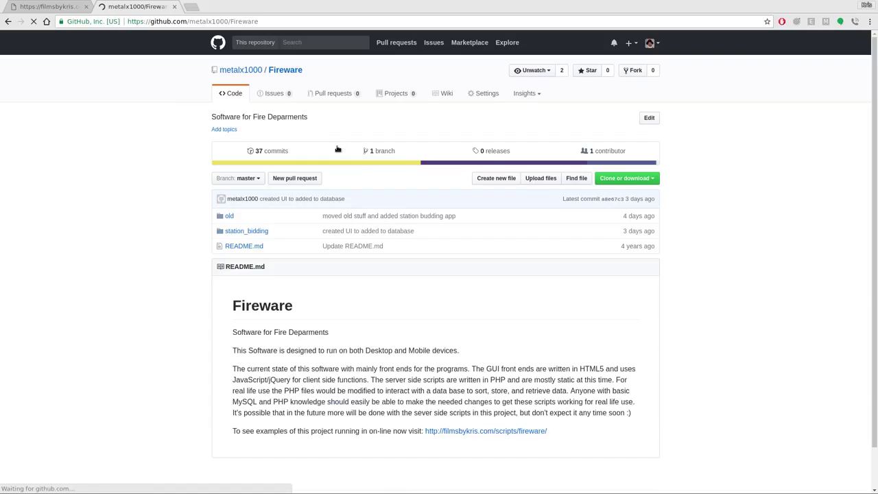
{"action": "left_click", "coordinate": [228, 216]}
{"action": "scroll", "coordinate": [266, 306], "scroll_direction": "down", "scroll_amount": 1}
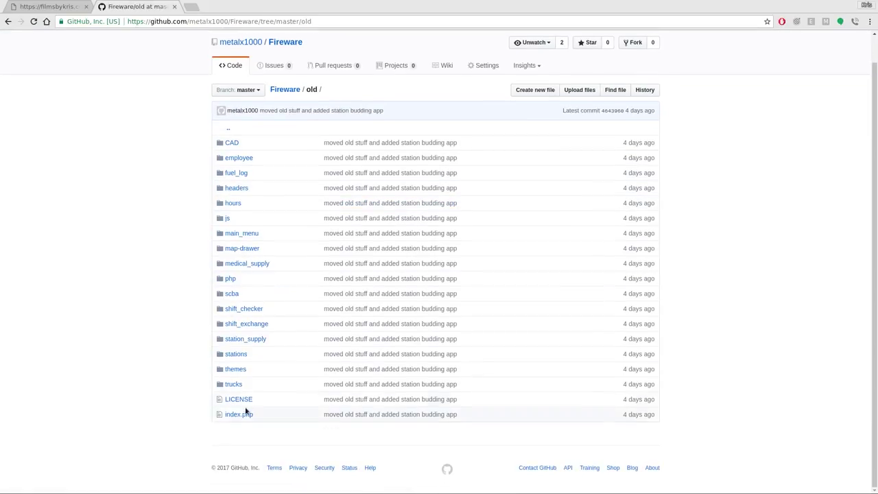
{"action": "left_click", "coordinate": [7, 23]}
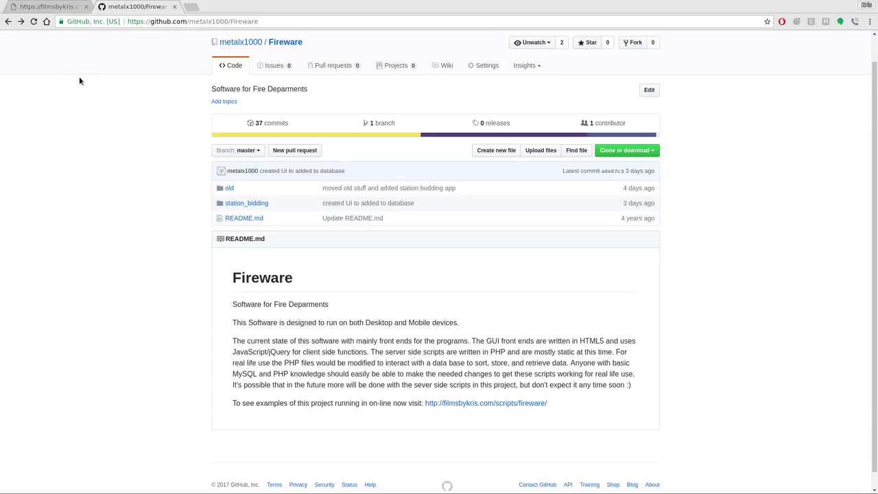
Bring up the live station_bidding board page beside the add.php form.
{"action": "left_click", "coordinate": [52, 6]}
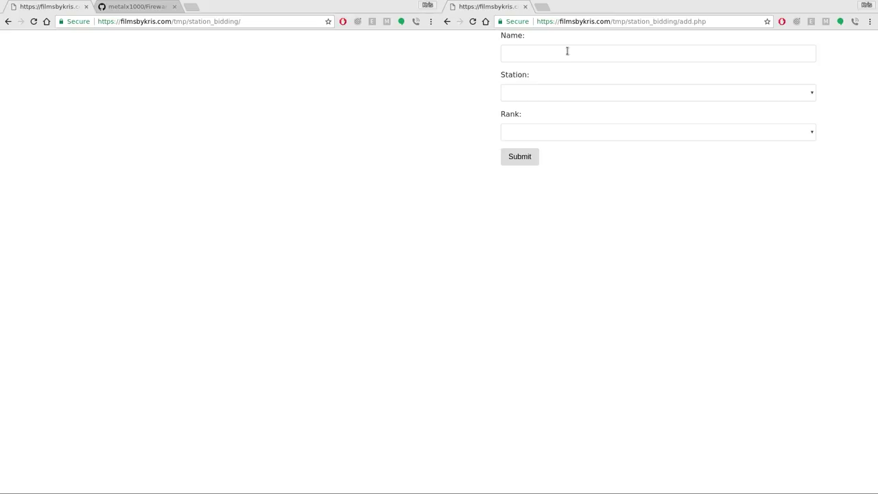
{"action": "left_click", "coordinate": [243, 24]}
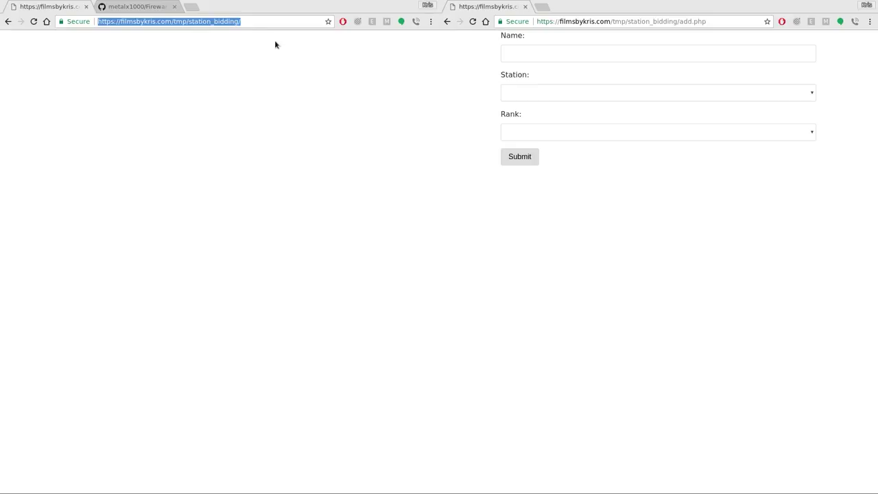
{"action": "left_click", "coordinate": [366, 118]}
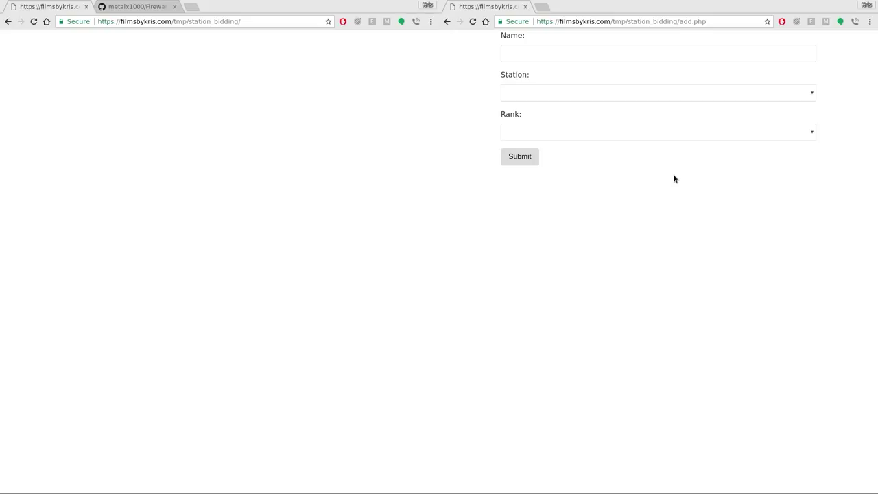
Submit an autofilled name with Station 60 and Rank Fire Fighter.
{"action": "left_click", "coordinate": [570, 53]}
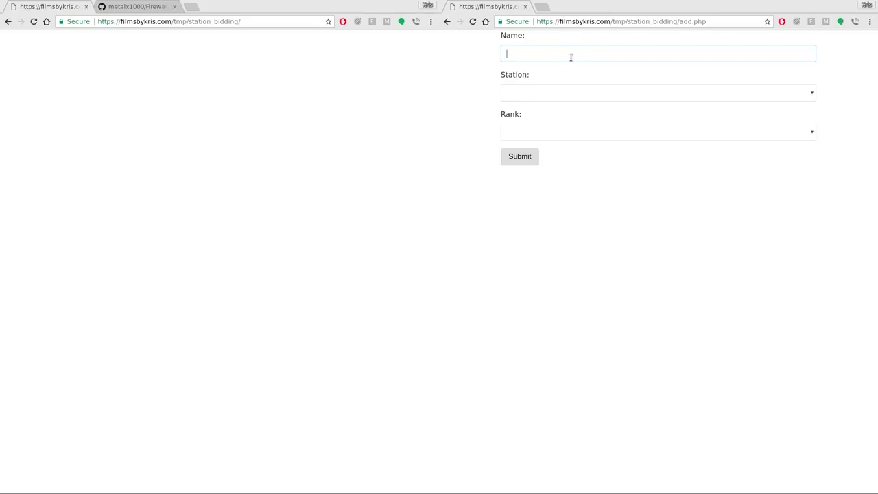
{"action": "type", "text": "Bob"}
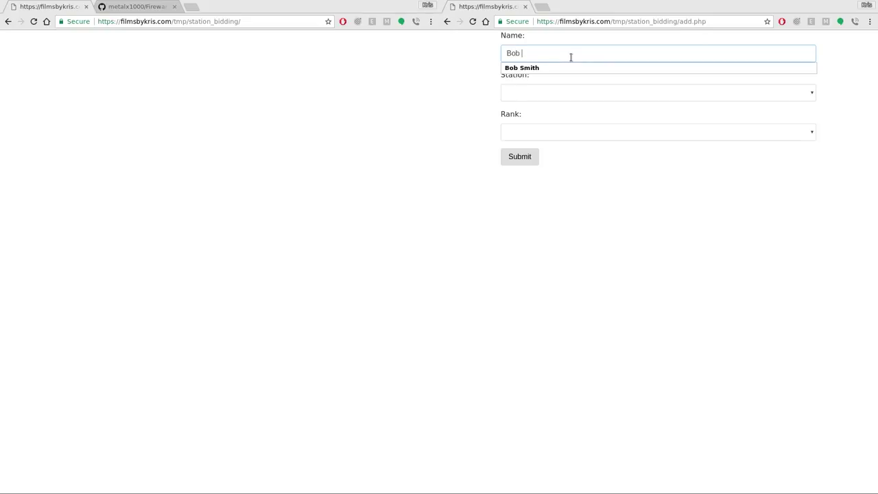
{"action": "key", "text": "Down"}
{"action": "key", "text": "Return"}
{"action": "key", "text": "Tab"}
{"action": "key", "text": "Down"}
{"action": "key", "text": "Down"}
{"action": "key", "text": "Down"}
{"action": "key", "text": "Down"}
{"action": "key", "text": "Down"}
{"action": "key", "text": "Down"}
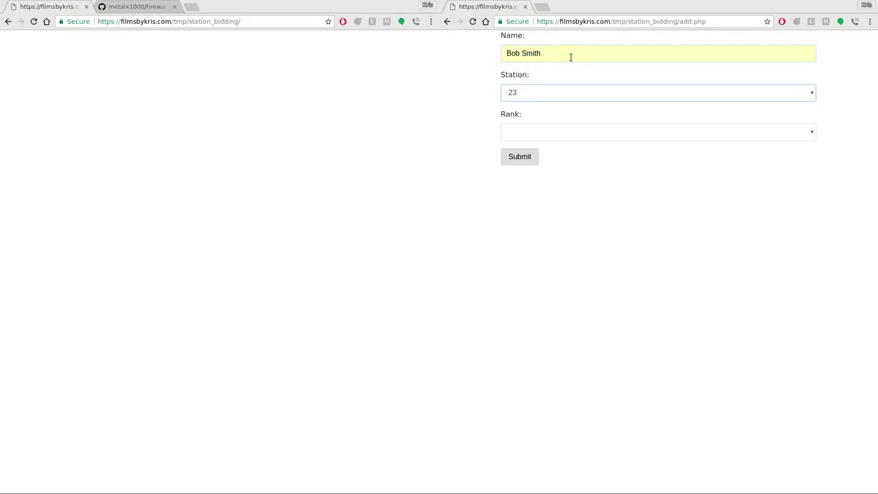
{"action": "key", "text": "Tab"}
{"action": "key", "text": "Down"}
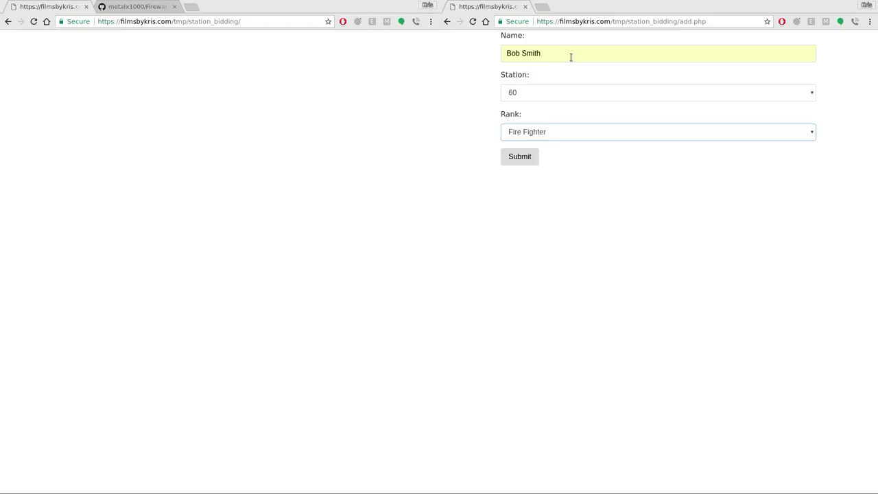
{"action": "key", "text": "Down"}
{"action": "key", "text": "Up"}
{"action": "key", "text": "Down"}
{"action": "key", "text": "Up"}
{"action": "key", "text": "Tab"}
{"action": "key", "text": "Return"}
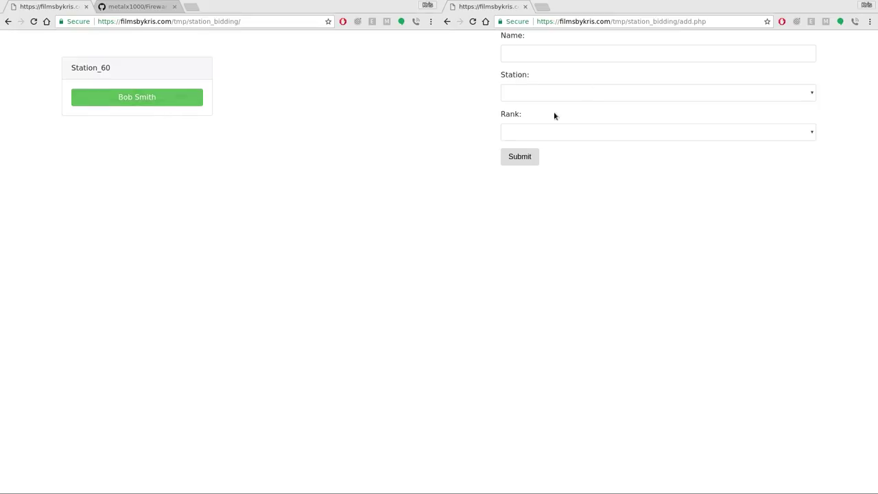
Submit another autofilled name with Station 20 and Rank Engineer.
{"action": "left_click", "coordinate": [533, 50]}
{"action": "type", "text": "John"}
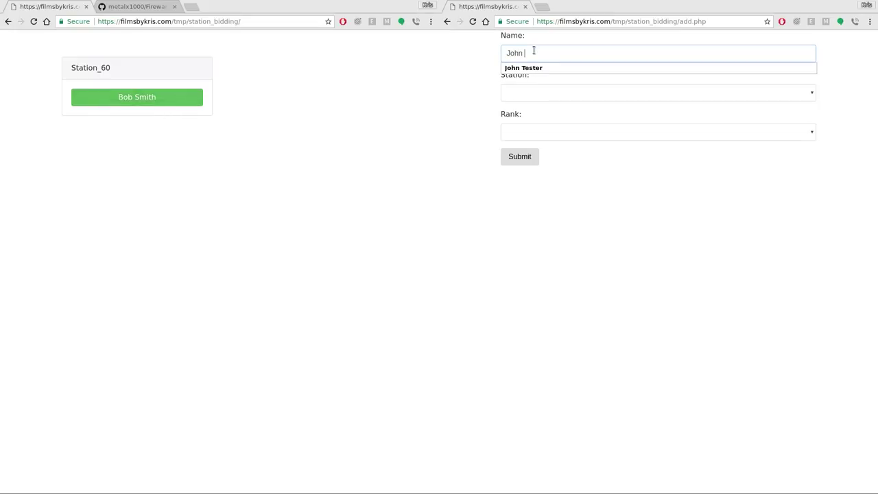
{"action": "key", "text": "Down"}
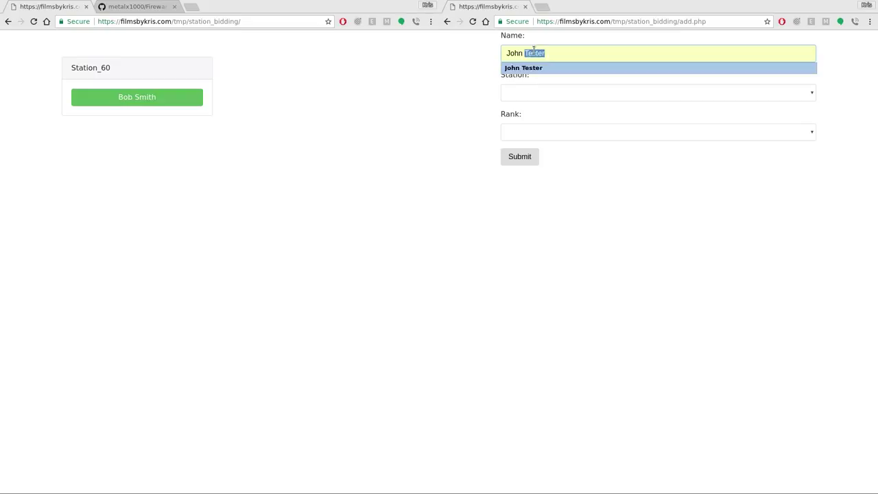
{"action": "key", "text": "Tab"}
{"action": "type", "text": "20"}
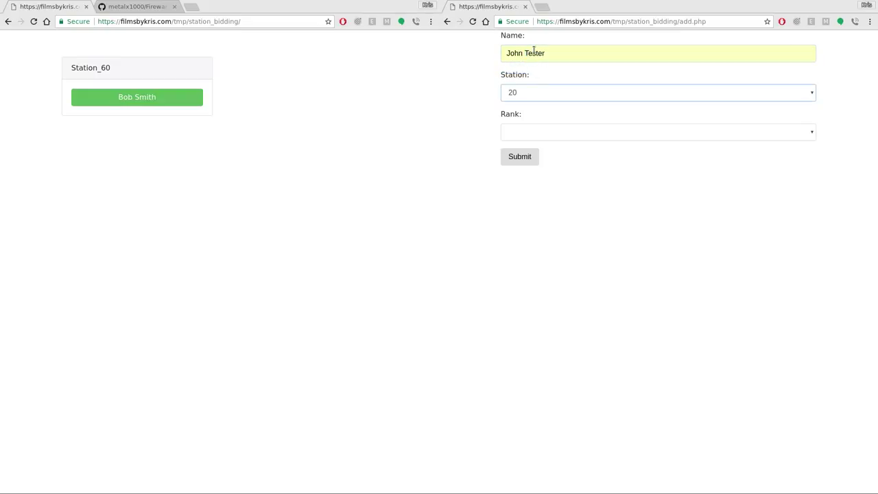
{"action": "key", "text": "Tab"}
{"action": "type", "text": "e"}
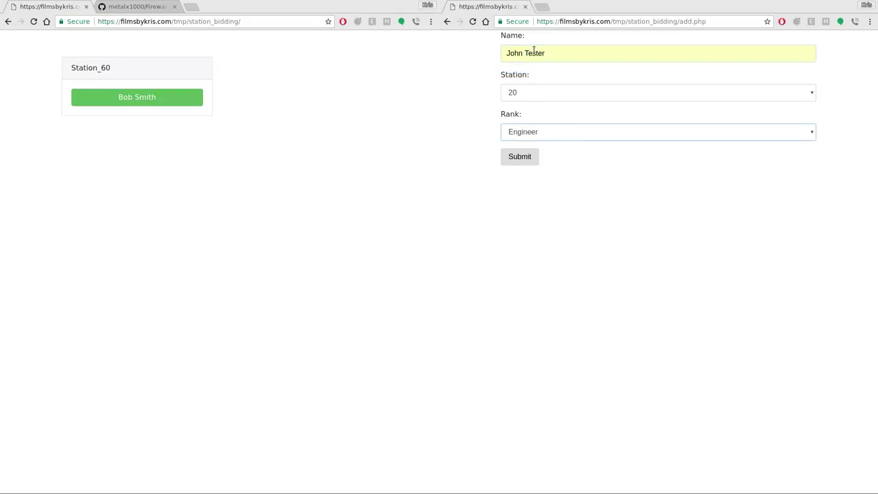
{"action": "key", "text": "Return"}
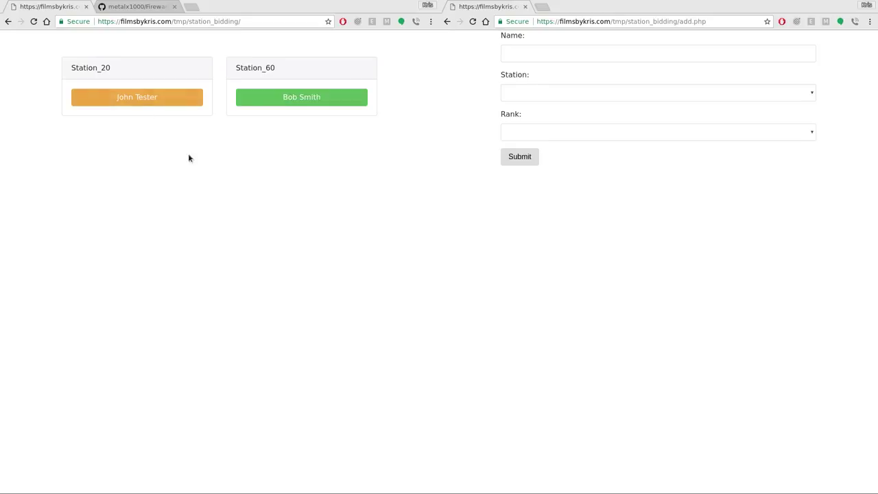
Submit a new person with Station 20 and Rank Fire Fighter.
{"action": "left_click", "coordinate": [583, 53]}
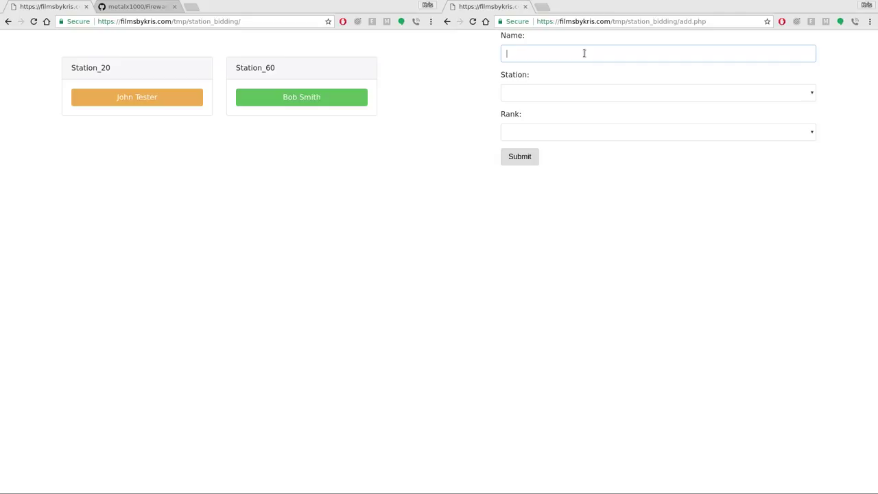
{"action": "type", "text": "Bill Thompson"}
{"action": "key", "text": "Tab"}
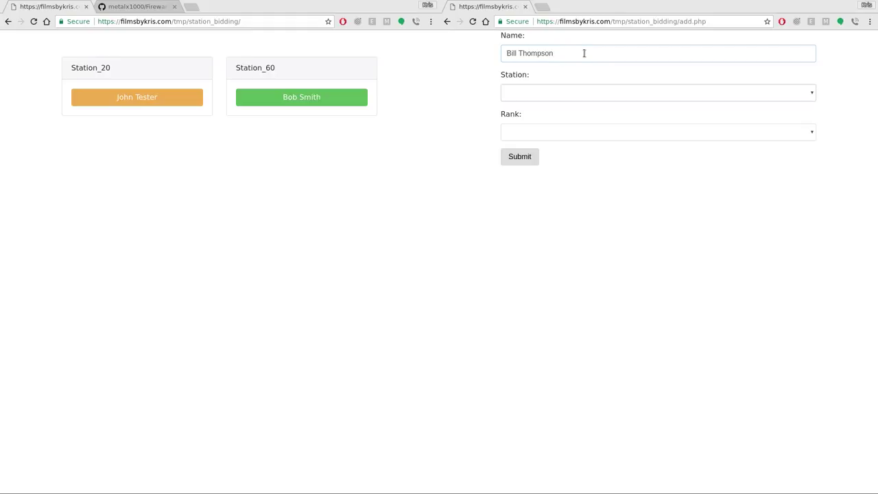
{"action": "key", "text": "Down"}
{"action": "key", "text": "Tab"}
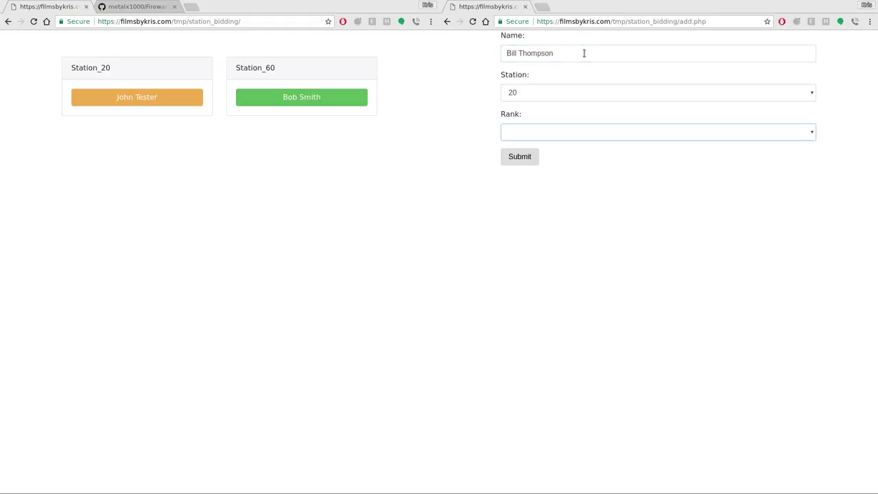
{"action": "key", "text": "Down"}
{"action": "key", "text": "Down"}
{"action": "key", "text": "Up"}
{"action": "key", "text": "Tab"}
{"action": "key", "text": "Return"}
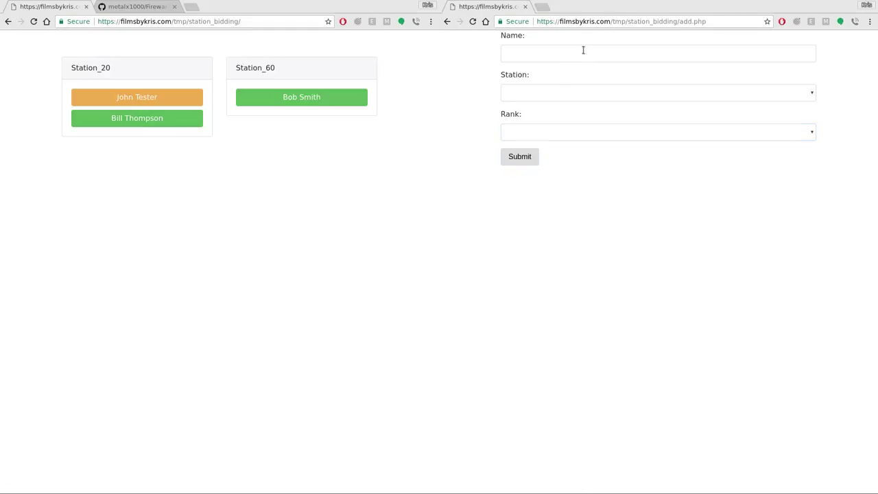
Submit another person with Station 22 and Rank Lieutenant.
{"action": "left_click", "coordinate": [582, 52]}
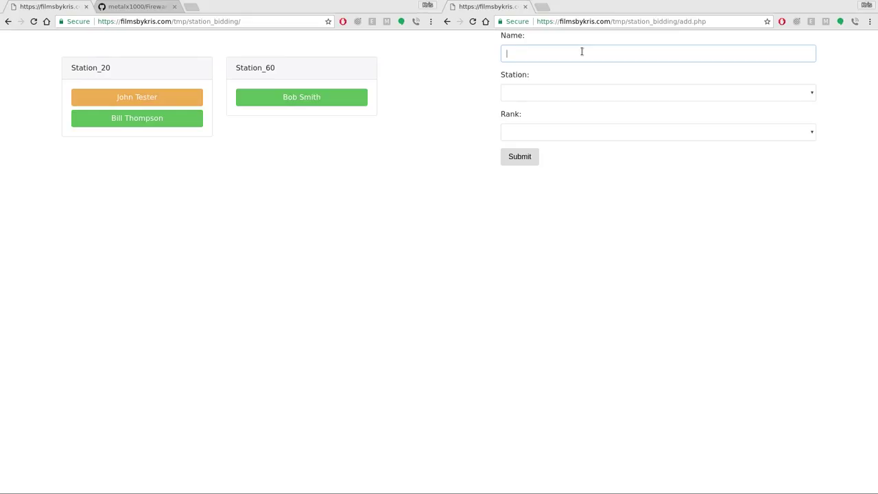
{"action": "type", "text": "Bily Bob"}
{"action": "key", "text": "Tab"}
{"action": "type", "text": "21"}
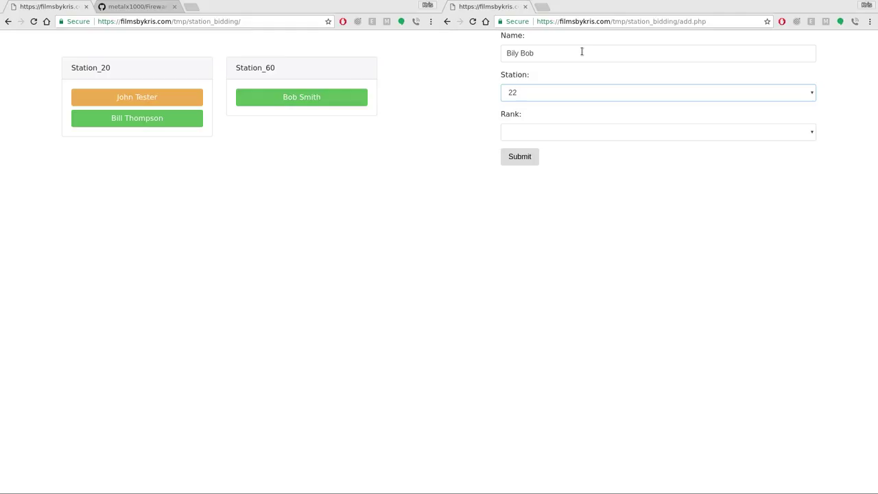
{"action": "key", "text": "Tab"}
{"action": "type", "text": "l"}
{"action": "key", "text": "Return"}
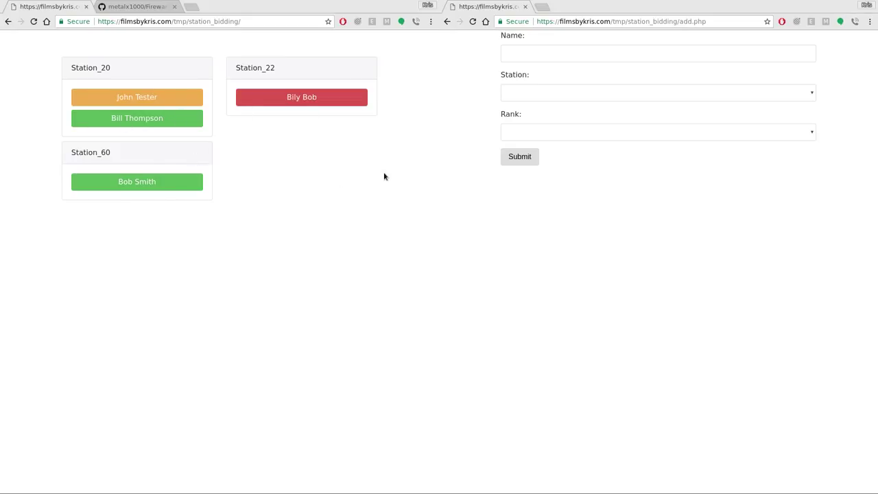
Maximize the board, preview it in DevTools phone view, then restore desktop layout and close DevTools.
{"action": "key", "text": "super+Up"}
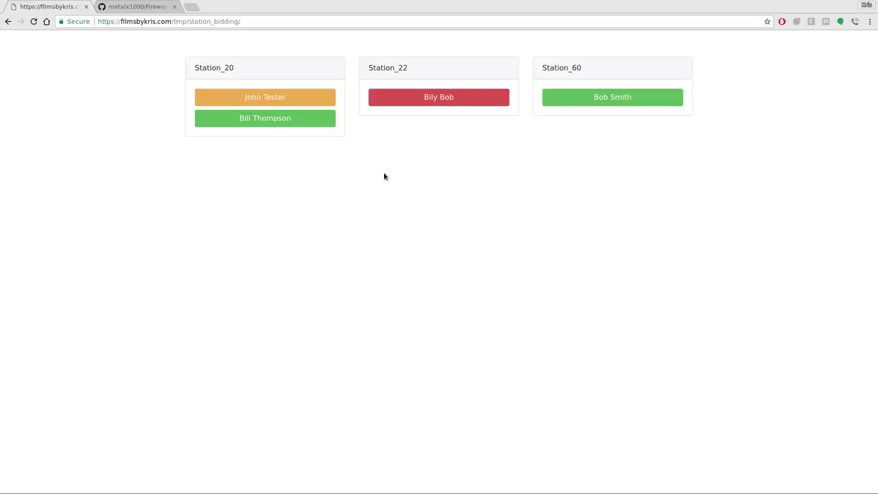
{"action": "key", "text": "ctrl+shift+i"}
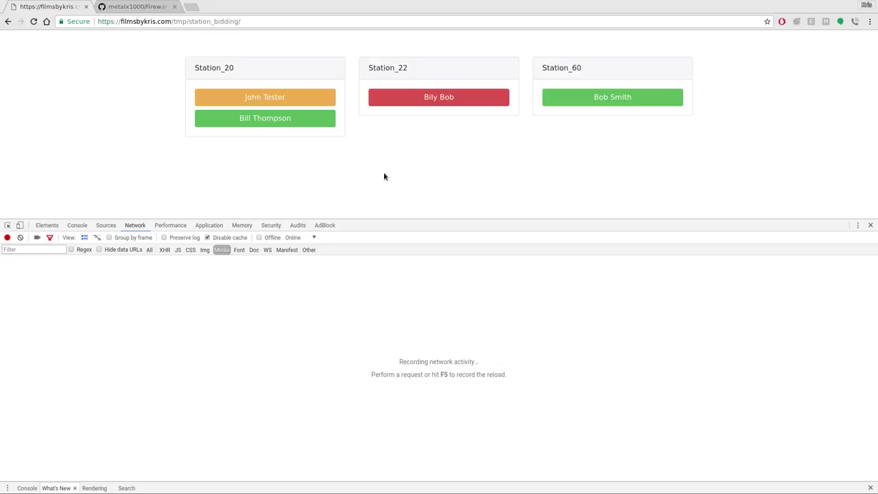
{"action": "left_click", "coordinate": [20, 225]}
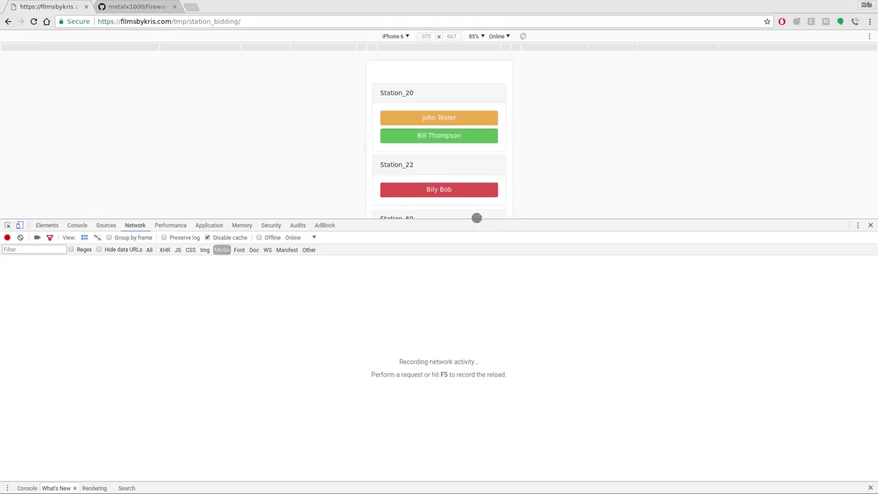
{"action": "left_click_drag", "start_coordinate": [472, 219], "coordinate": [496, 339]}
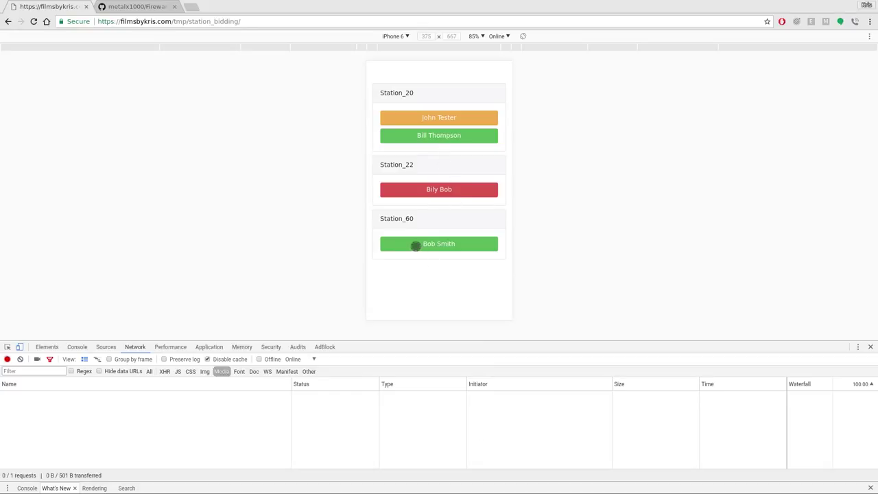
{"action": "left_click", "coordinate": [20, 347]}
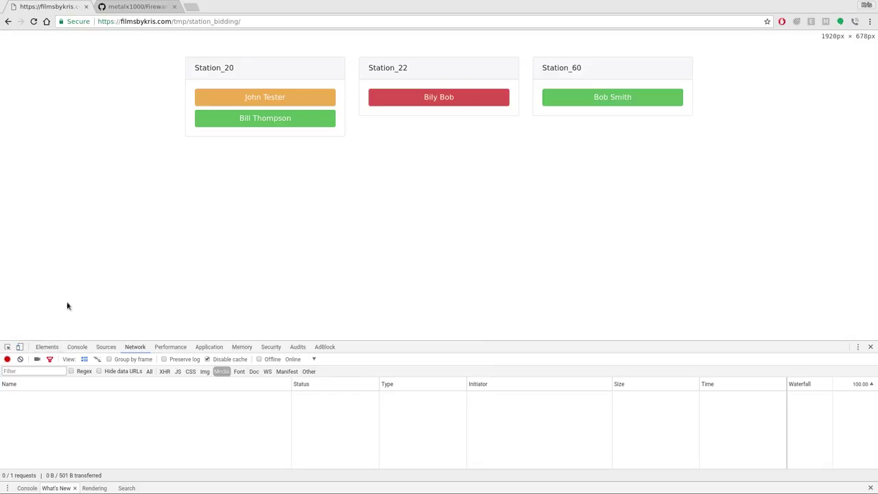
{"action": "key", "text": "F12"}
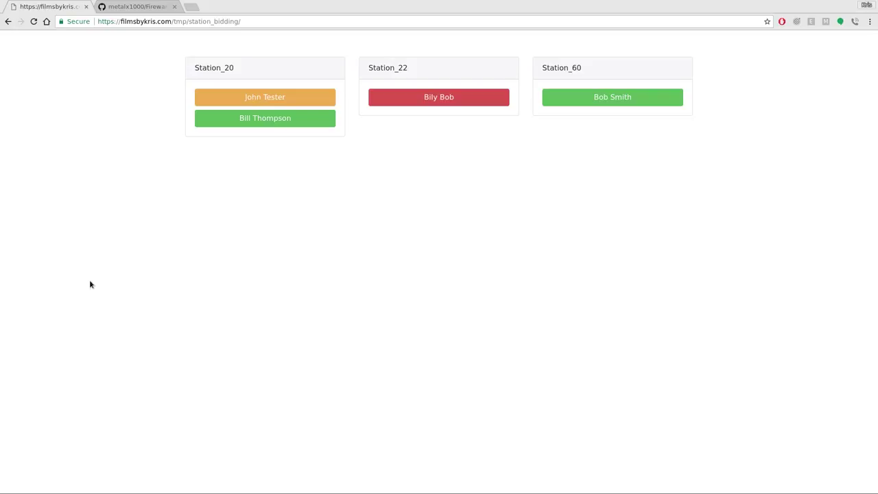
Snap the board beside the form and submit a new person to Station 20.
{"action": "key", "text": "super+Left"}
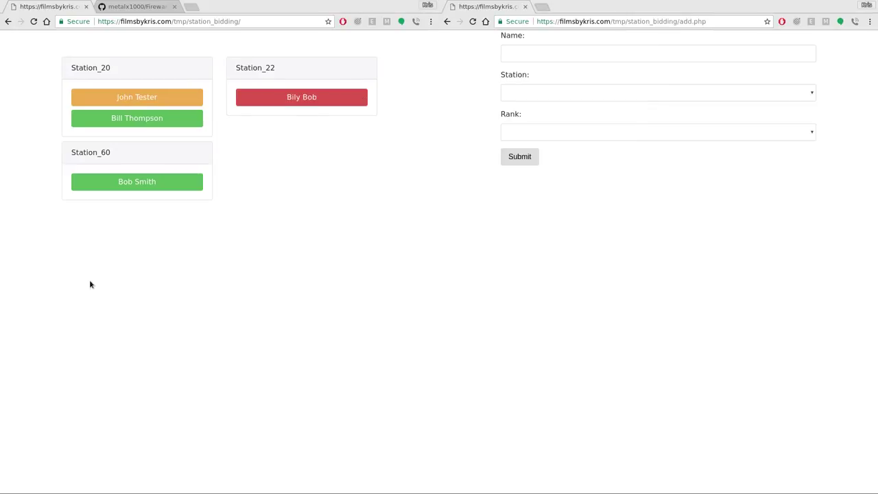
{"action": "left_click", "coordinate": [557, 54]}
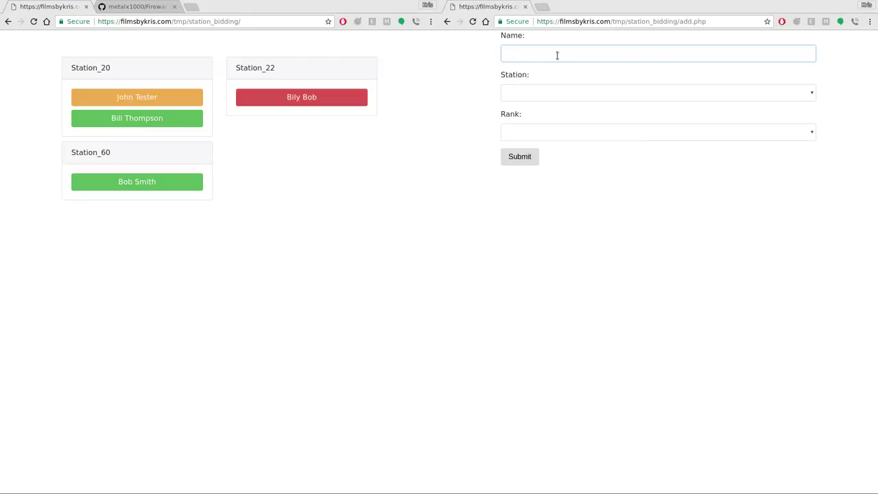
{"action": "type", "text": "Tim Person"}
{"action": "key", "text": "Tab"}
{"action": "type", "text": "2"}
{"action": "key", "text": "Tab"}
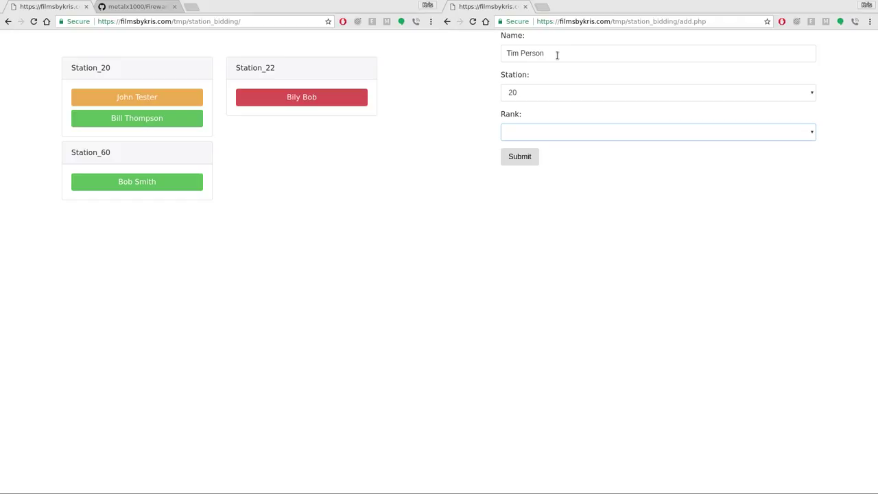
{"action": "key", "text": "Down"}
{"action": "key", "text": "Down"}
{"action": "key", "text": "Down"}
{"action": "key", "text": "Tab"}
{"action": "key", "text": "Return"}
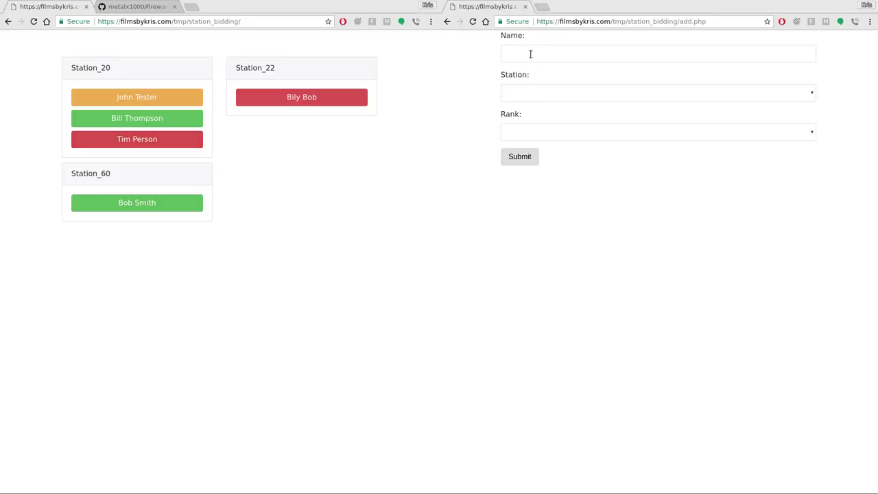
Submit another person with Station 22 and Rank Fire Fighter.
{"action": "left_click", "coordinate": [530, 54]}
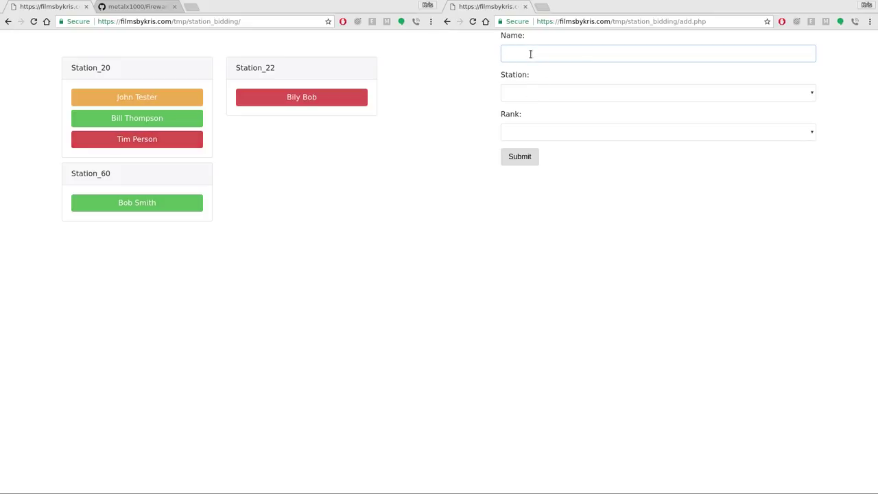
{"action": "type", "text": "Chris people"}
{"action": "key", "text": "Tab"}
{"action": "type", "text": "21"}
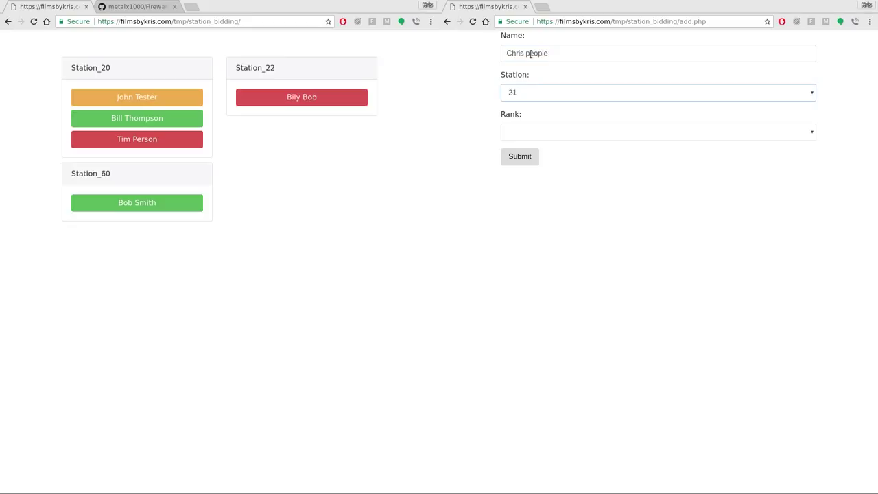
{"action": "key", "text": "Tab"}
{"action": "type", "text": "f"}
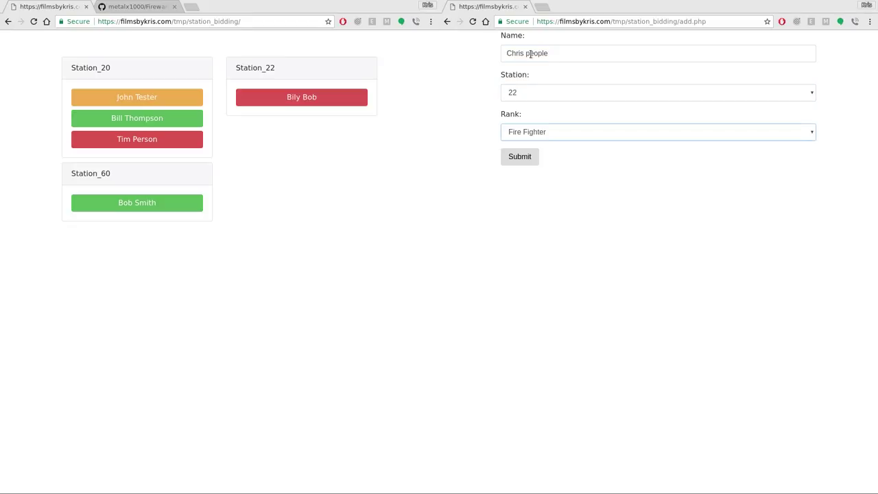
{"action": "key", "text": "Tab"}
{"action": "key", "text": "Return"}
{"action": "left_click", "coordinate": [530, 53]}
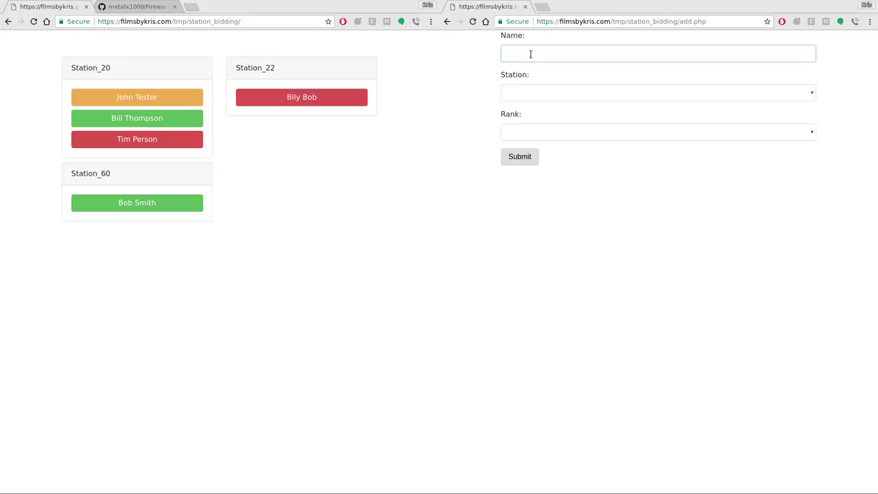
Enter a new person's full first and last name, choose Station 22 and Rank Engineer, and submit.
{"action": "type", "text": "Tom"}
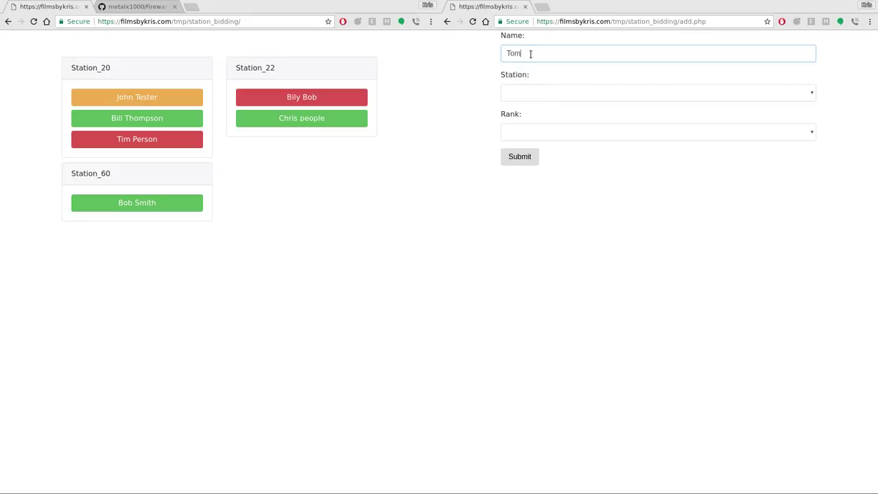
{"action": "key", "text": "Tab"}
{"action": "key", "text": "shift+Tab"}
{"action": "left_click", "coordinate": [530, 53]}
{"action": "type", "text": "Johnson"}
{"action": "key", "text": "Tab"}
{"action": "key", "text": "2"}
{"action": "key", "text": "1"}
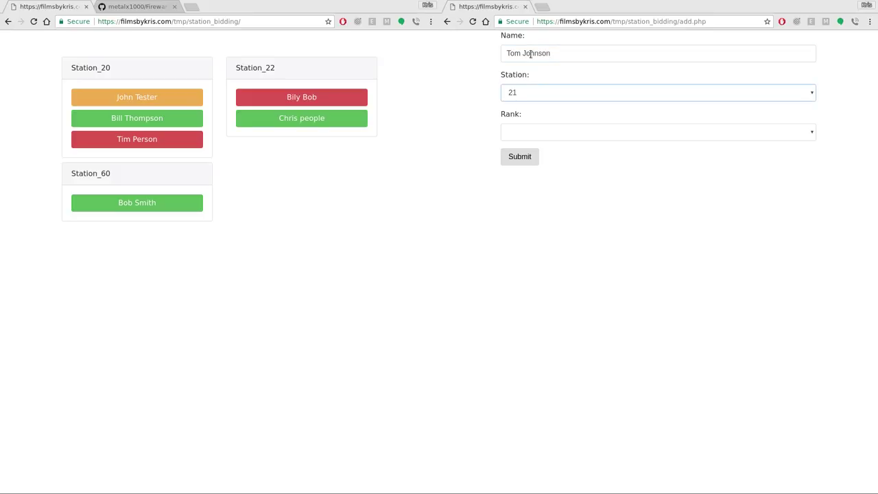
{"action": "key", "text": "Tab"}
{"action": "key", "text": "f"}
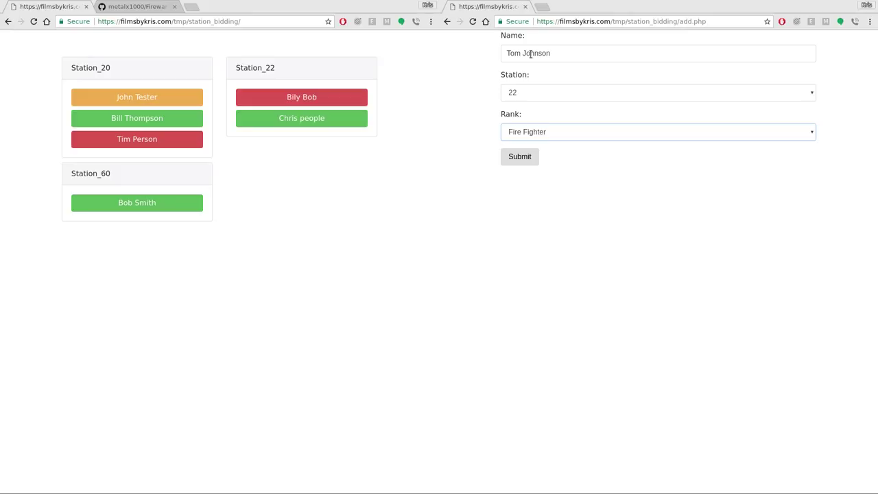
{"action": "key", "text": "e"}
{"action": "key", "text": "Tab"}
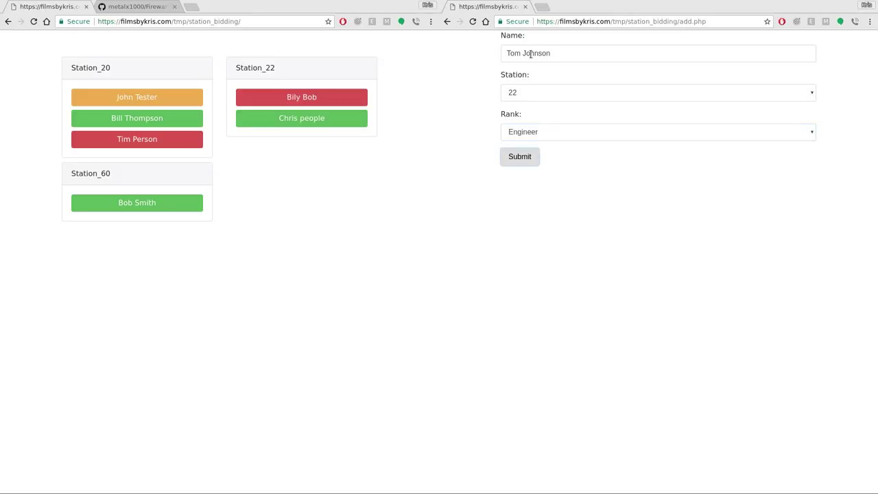
{"action": "key", "text": "Return"}
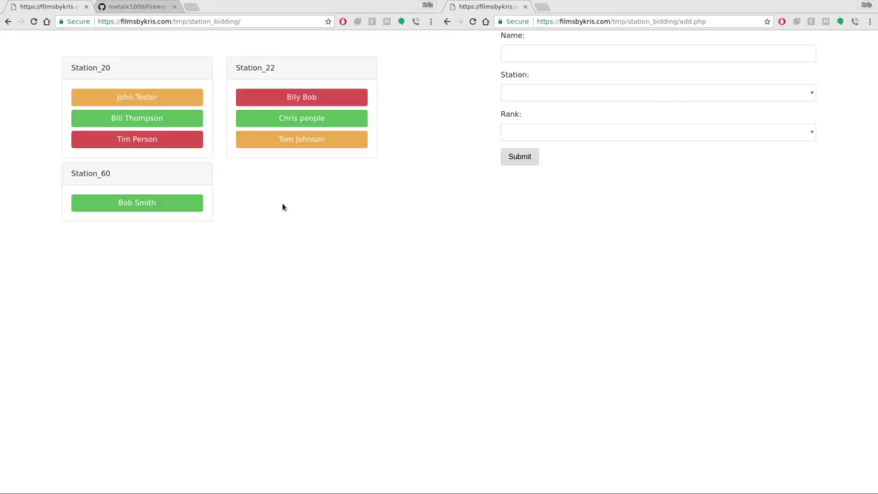
Submit a new person with Station 71 and Rank Fire Fighter.
{"action": "left_click", "coordinate": [531, 53]}
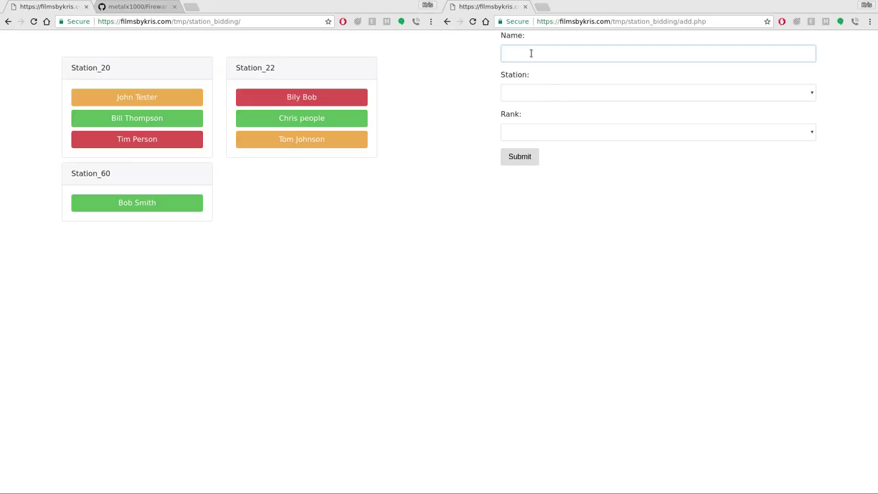
{"action": "type", "text": "Andy Thomas"}
{"action": "key", "text": "Tab"}
{"action": "key", "text": "Down"}
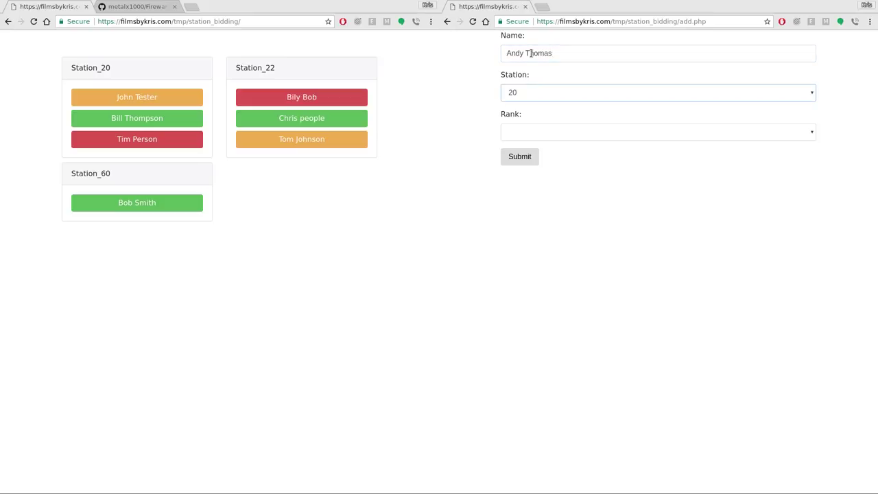
{"action": "key", "text": "Down"}
{"action": "key", "text": "Down"}
{"action": "key", "text": "Down"}
{"action": "key", "text": "Down"}
{"action": "key", "text": "Down"}
{"action": "key", "text": "Down"}
{"action": "key", "text": "Down"}
{"action": "key", "text": "Down"}
{"action": "key", "text": "Down"}
{"action": "key", "text": "Down"}
{"action": "key", "text": "Down"}
{"action": "key", "text": "Down"}
{"action": "key", "text": "Tab"}
{"action": "key", "text": "Down"}
{"action": "key", "text": "Tab"}
{"action": "key", "text": "Return"}
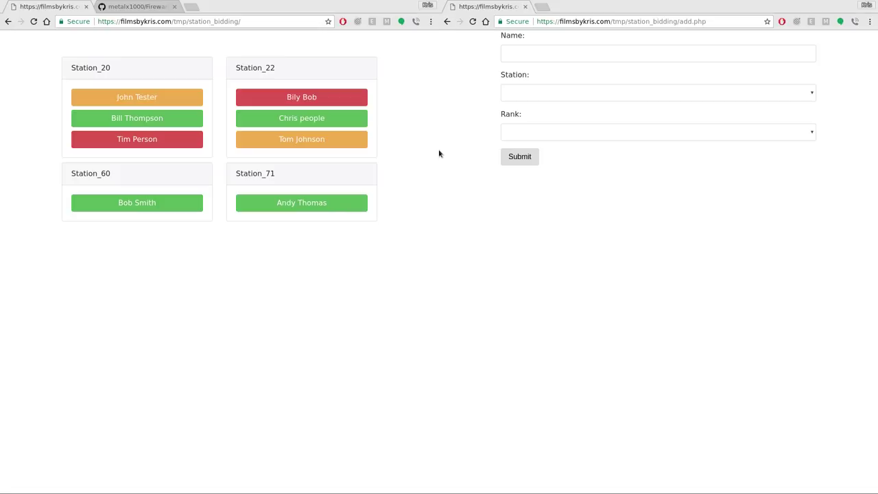
Submit a test name 'sdjhg' with Station 22 and Rank Lieutenant.
{"action": "left_click", "coordinate": [531, 52]}
{"action": "type", "text": "sdjhg"}
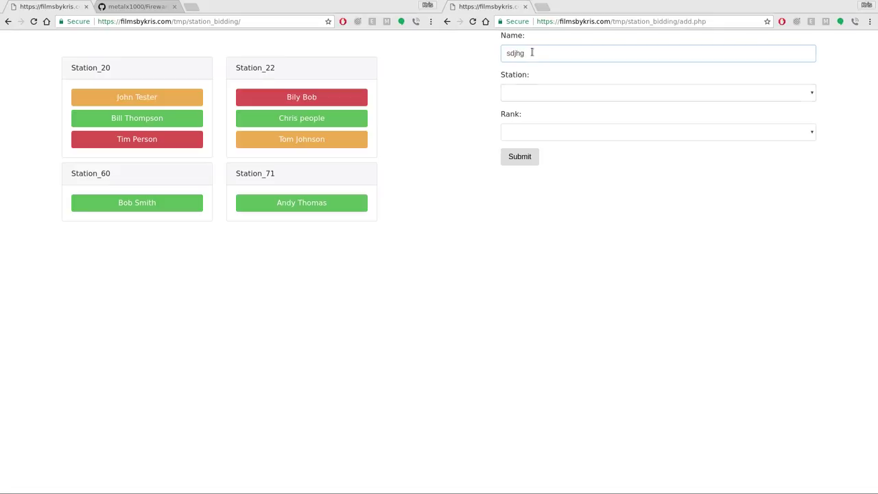
{"action": "key", "text": "Tab"}
{"action": "type", "text": "20"}
{"action": "key", "text": "Down"}
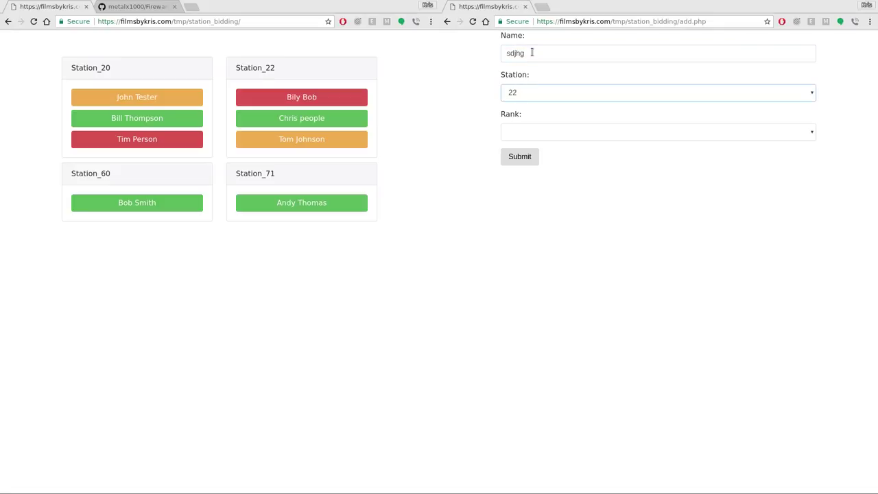
{"action": "key", "text": "Tab"}
{"action": "key", "text": "Down"}
{"action": "key", "text": "Down"}
{"action": "key", "text": "space"}
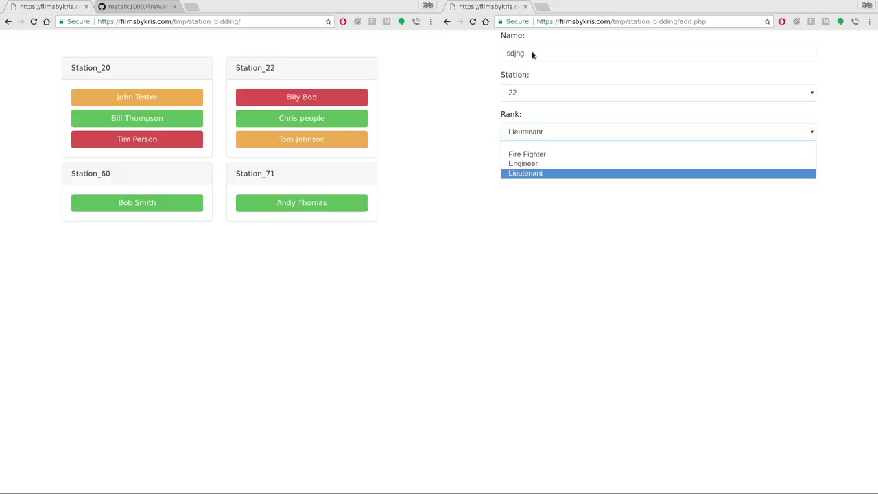
{"action": "key", "text": "Return"}
{"action": "key", "text": "Tab"}
{"action": "key", "text": "Return"}
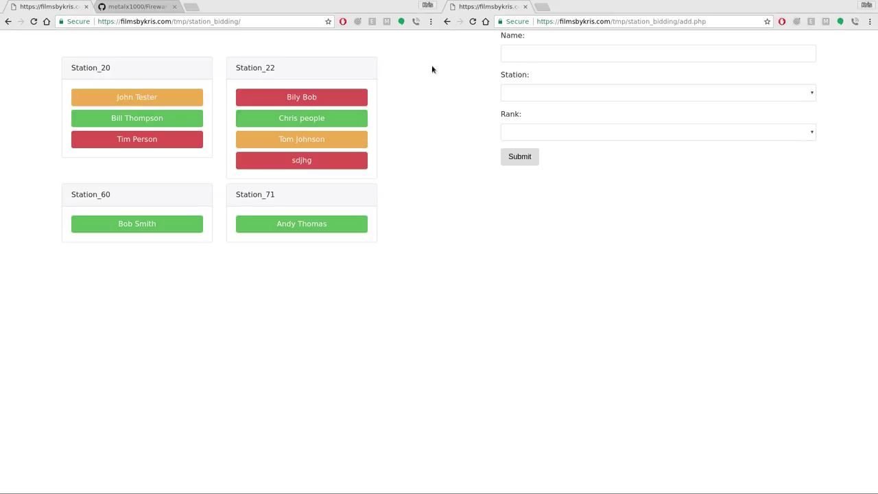
{"action": "left_click", "coordinate": [122, 7]}
{"action": "left_click", "coordinate": [61, 6]}
{"action": "left_click", "coordinate": [123, 7]}
{"action": "left_click", "coordinate": [42, 203]}
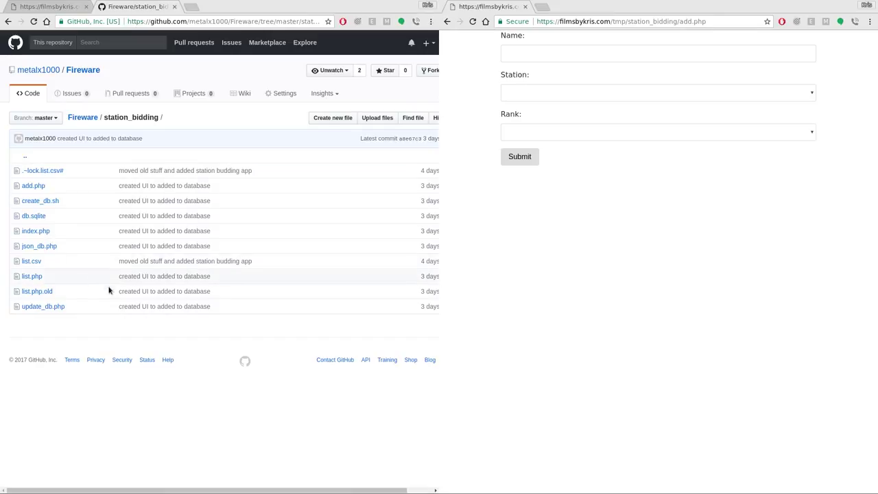
{"action": "left_click", "coordinate": [41, 6]}
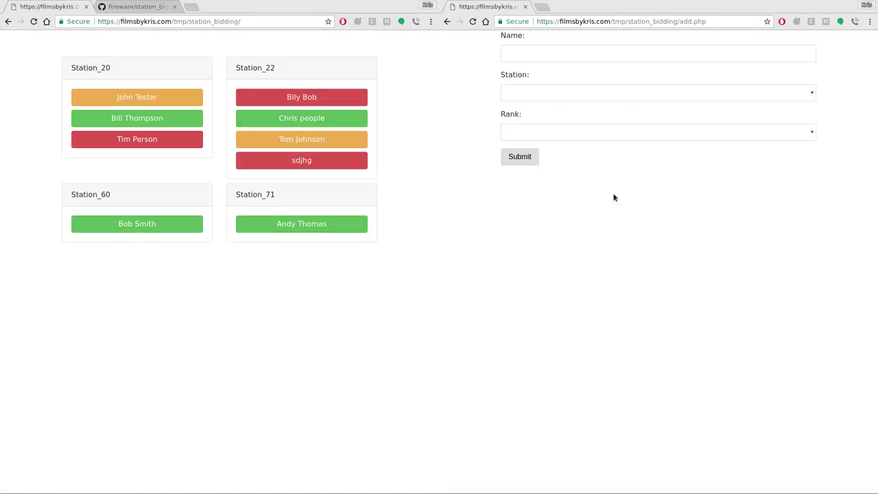